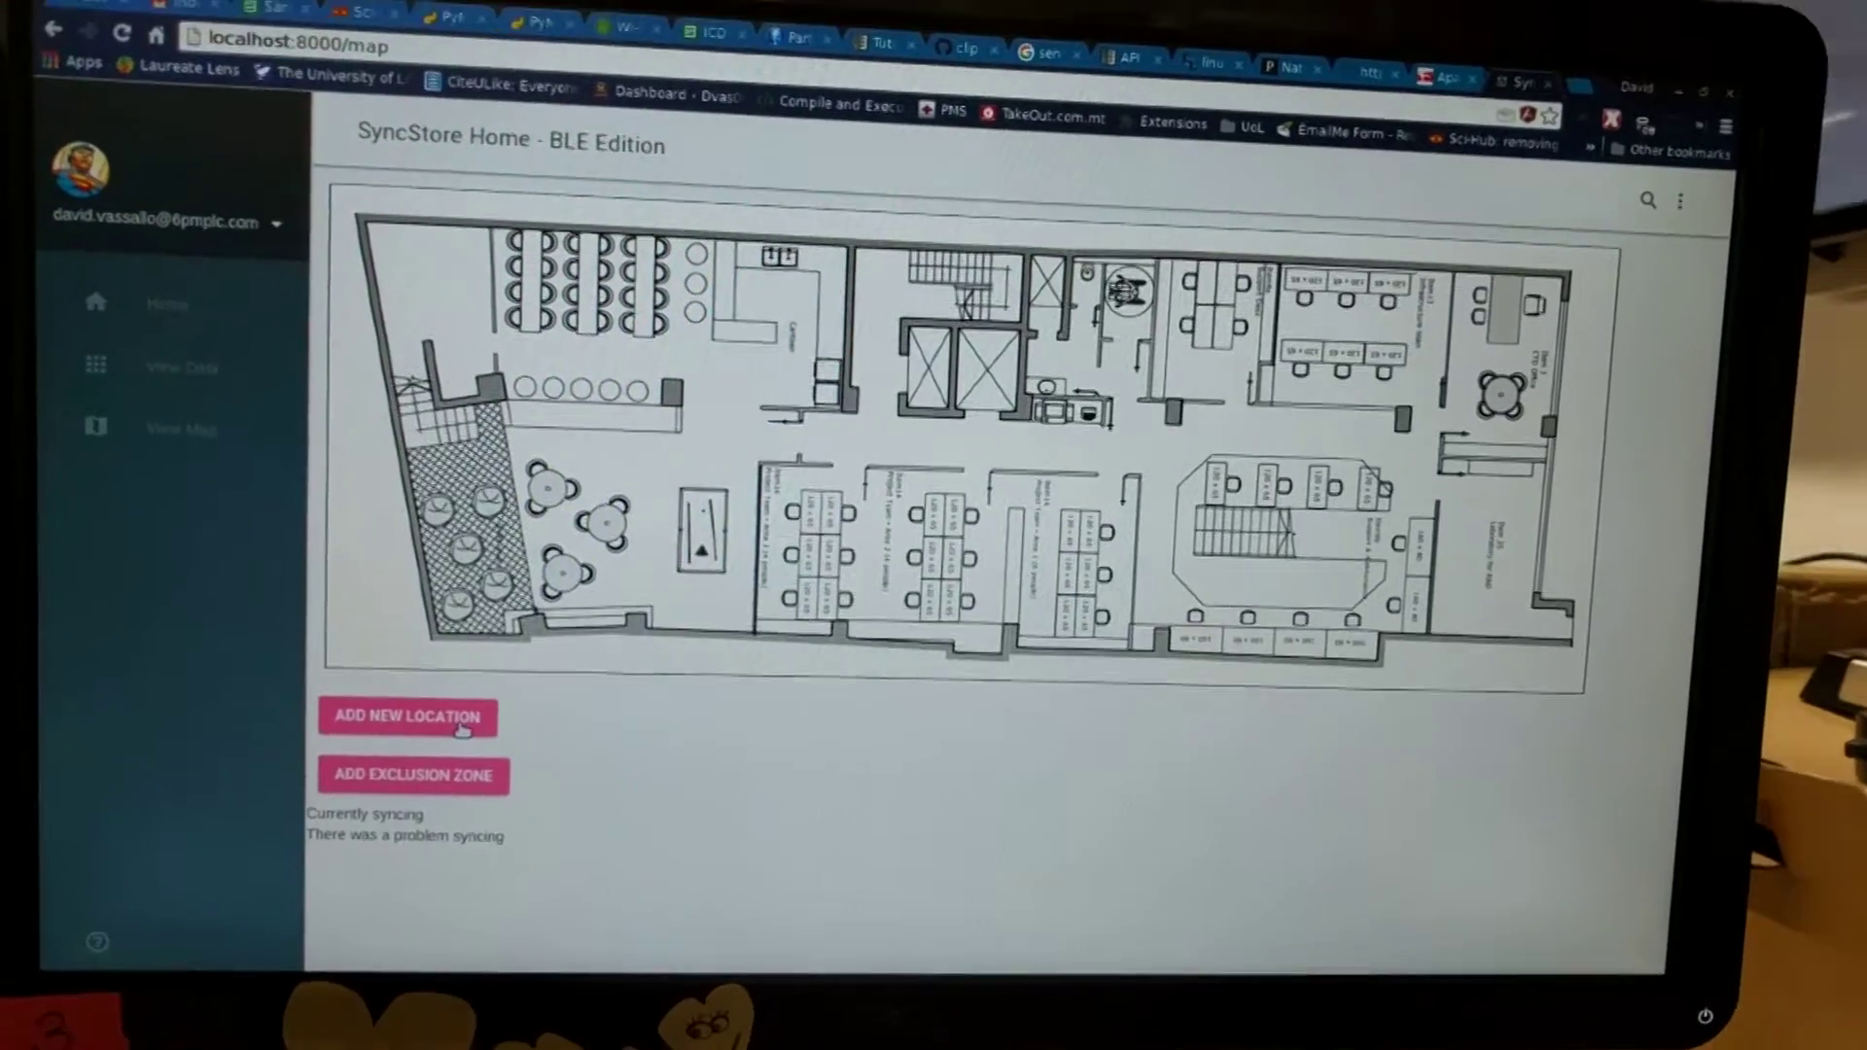
- Add a new antenna location to the floor plan and confirm its beacon code
{"action": "left_click", "coordinate": [452, 694]}
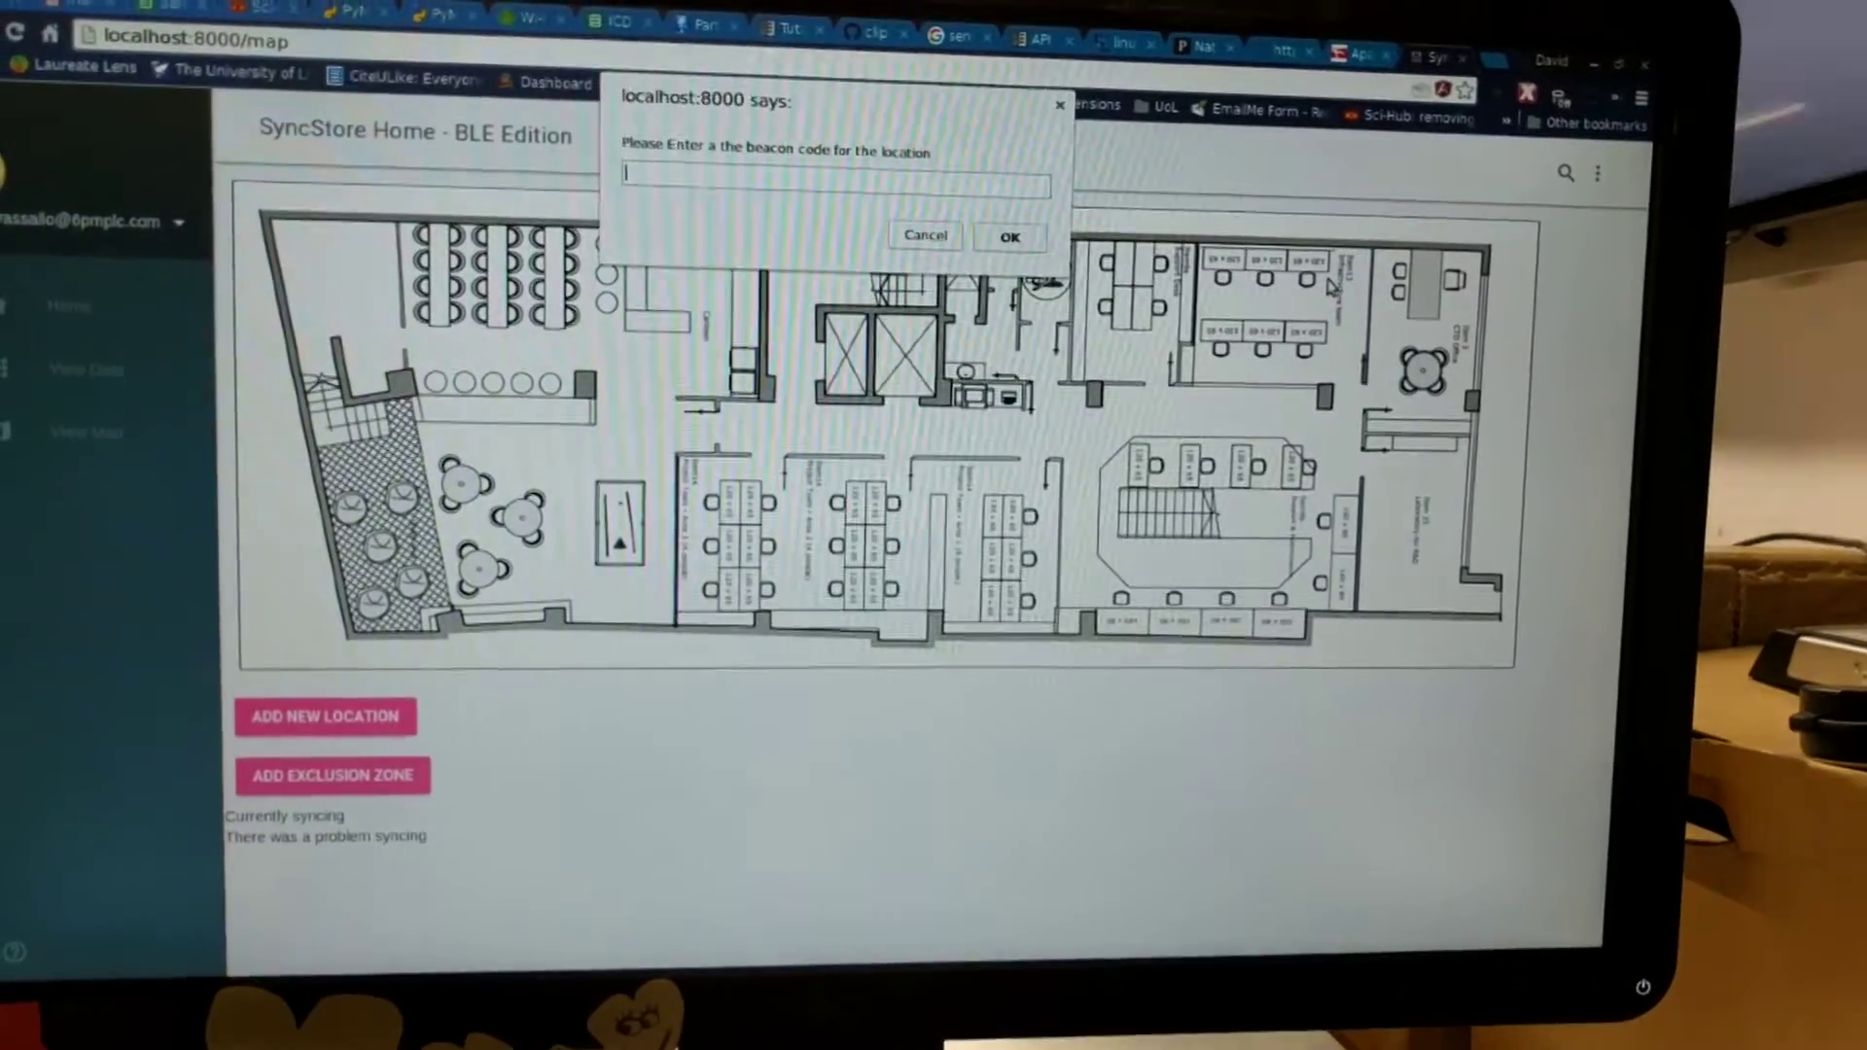
{"action": "type", "text": "1"}
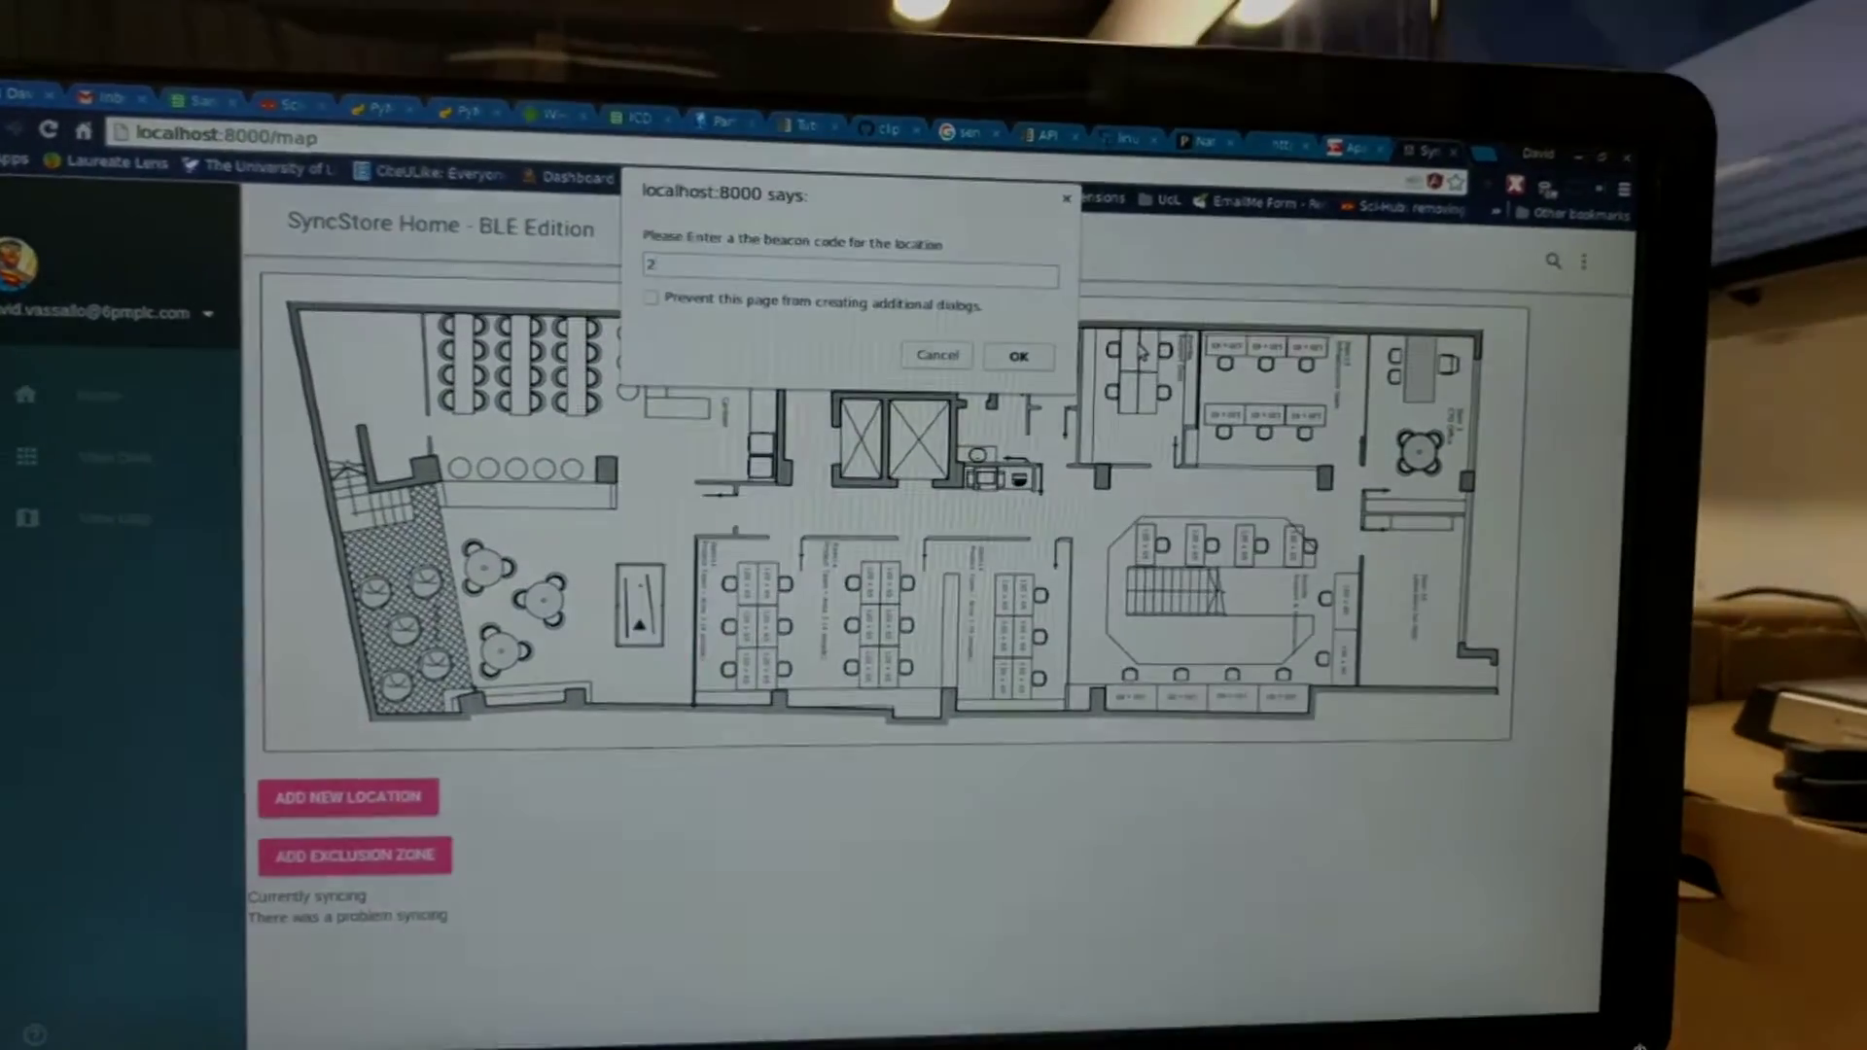
{"action": "key", "text": "Return"}
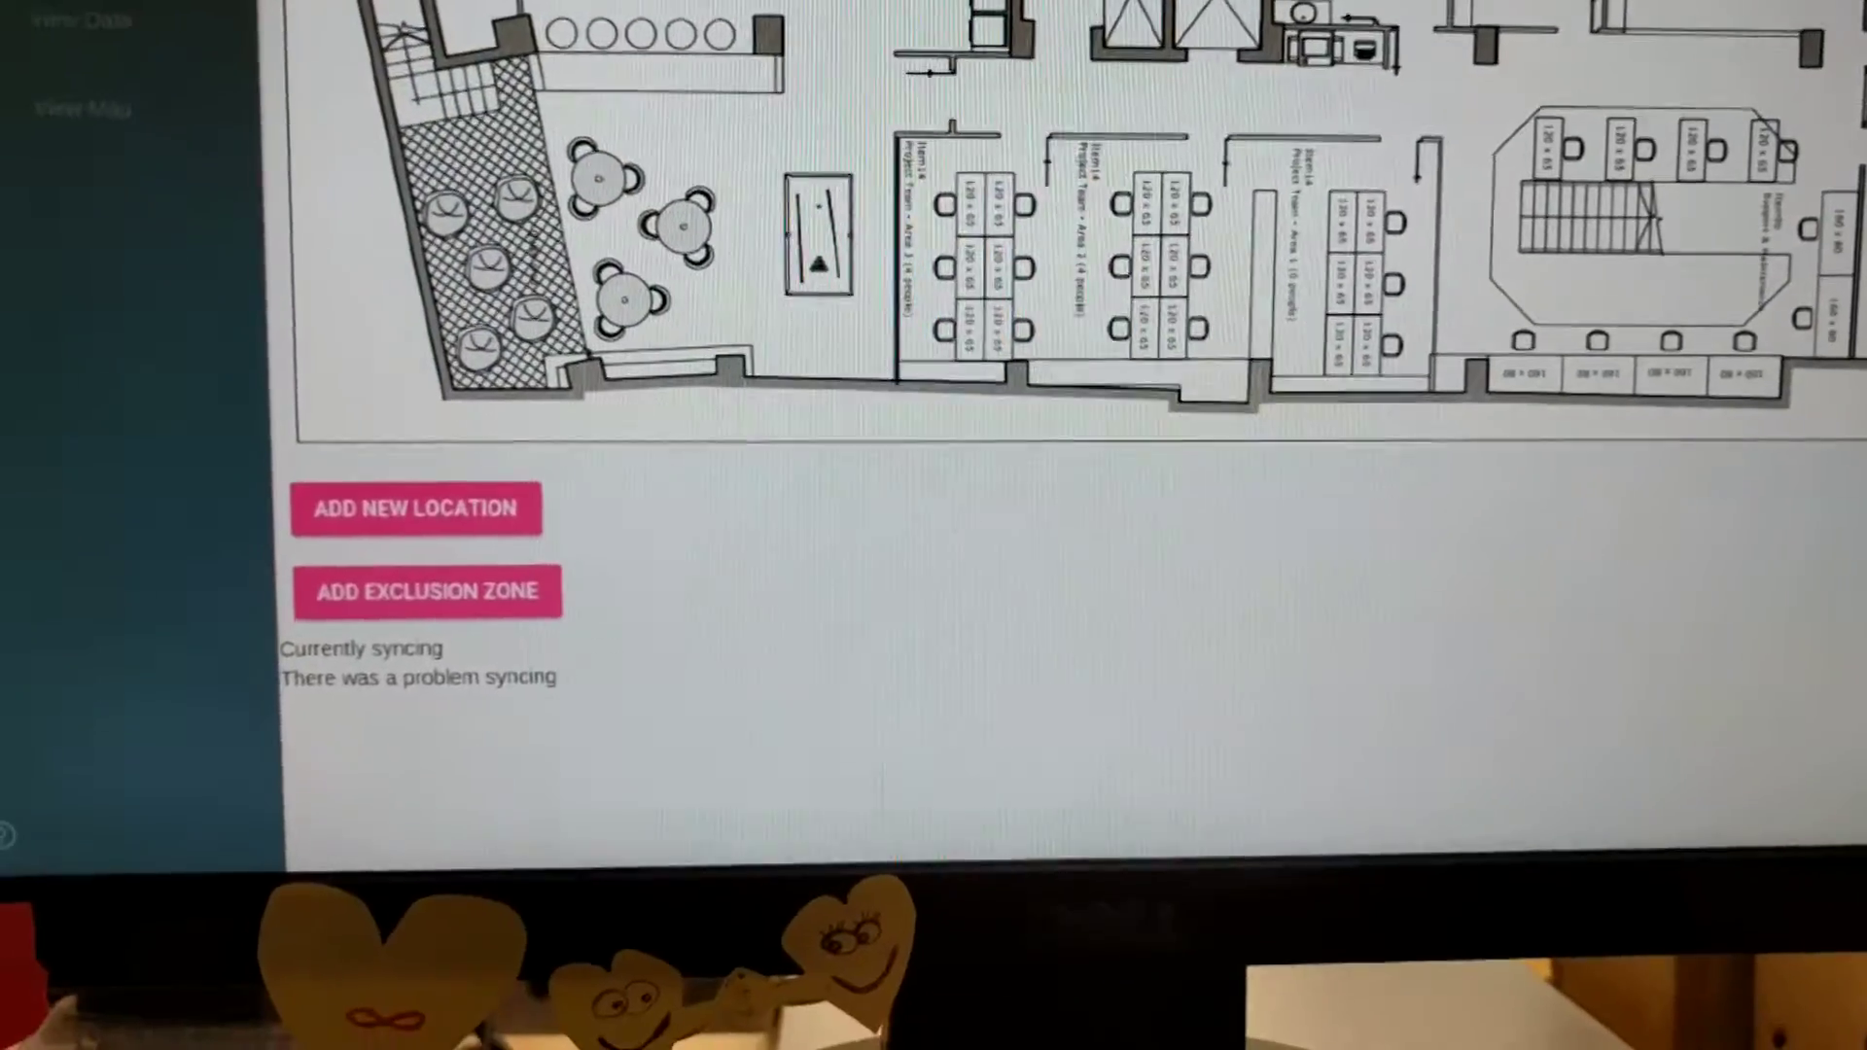
- Place a red exclusion rectangle over the Infrastructure Team desk area on the map
{"action": "left_click", "coordinate": [533, 579]}
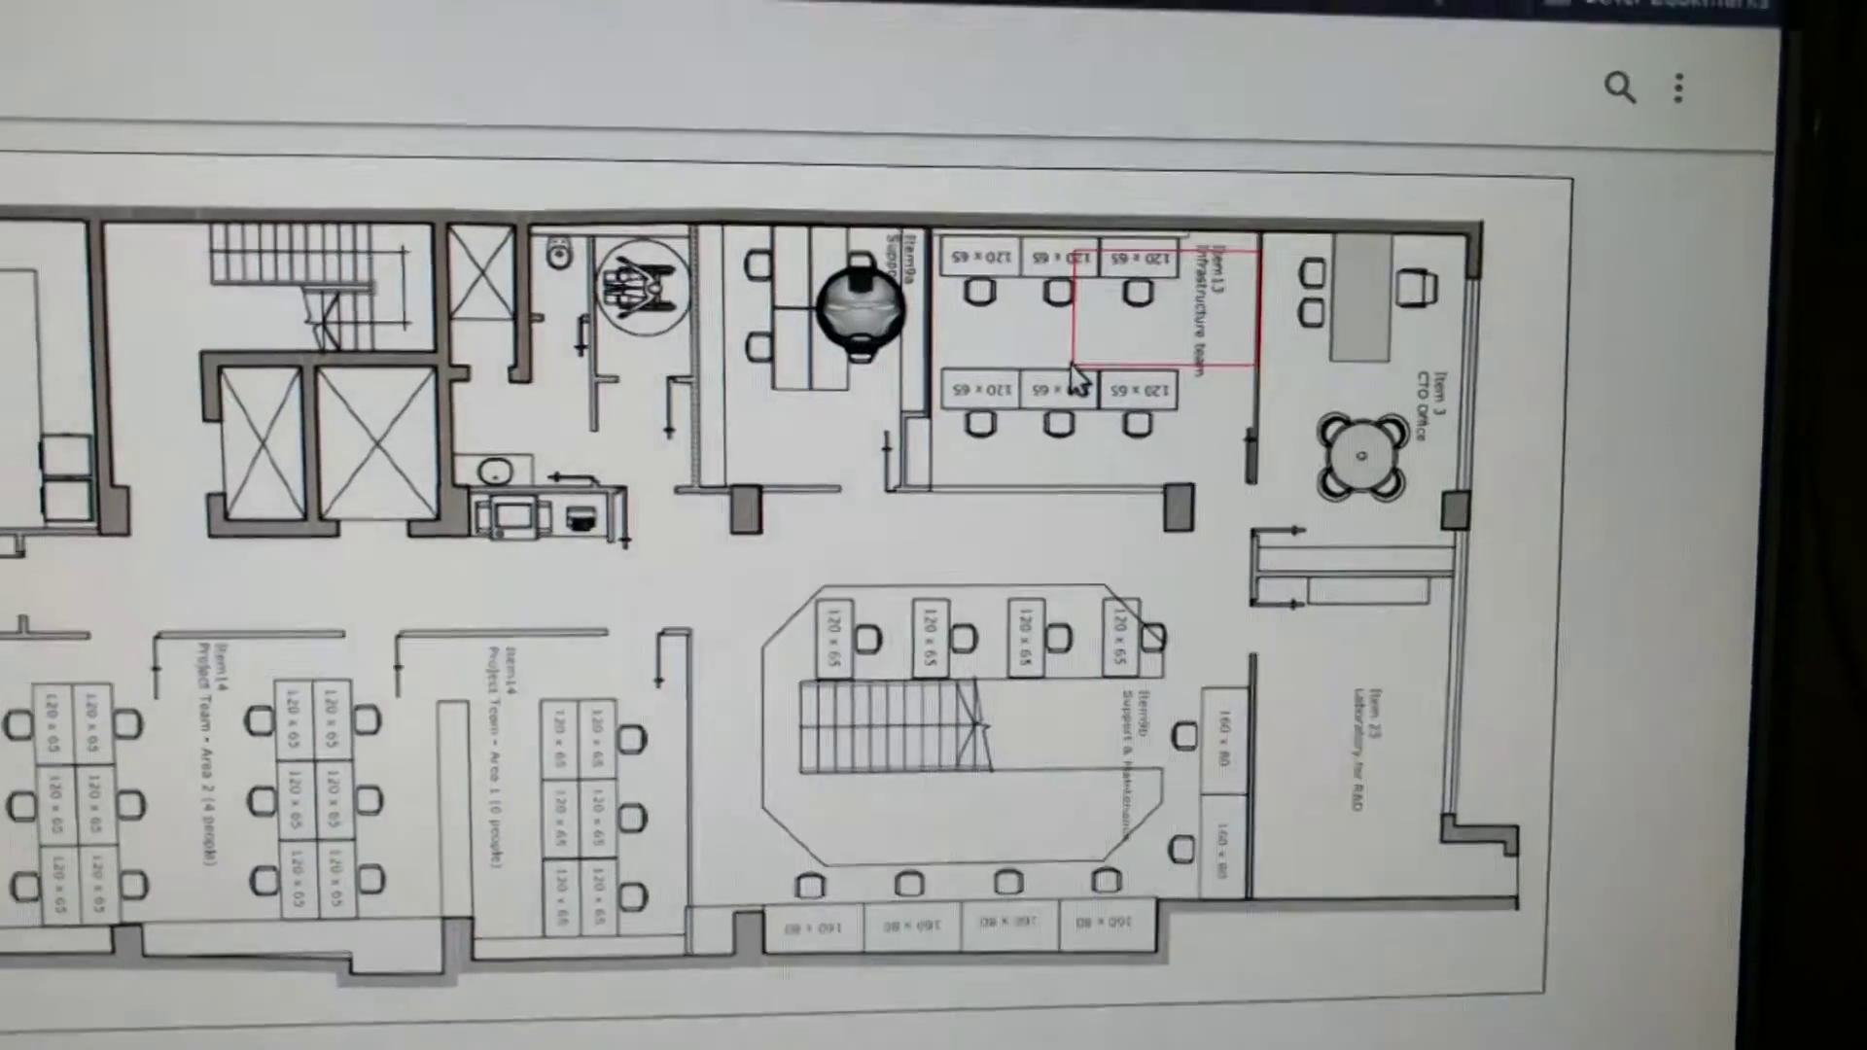
{"action": "left_click", "coordinate": [1070, 324]}
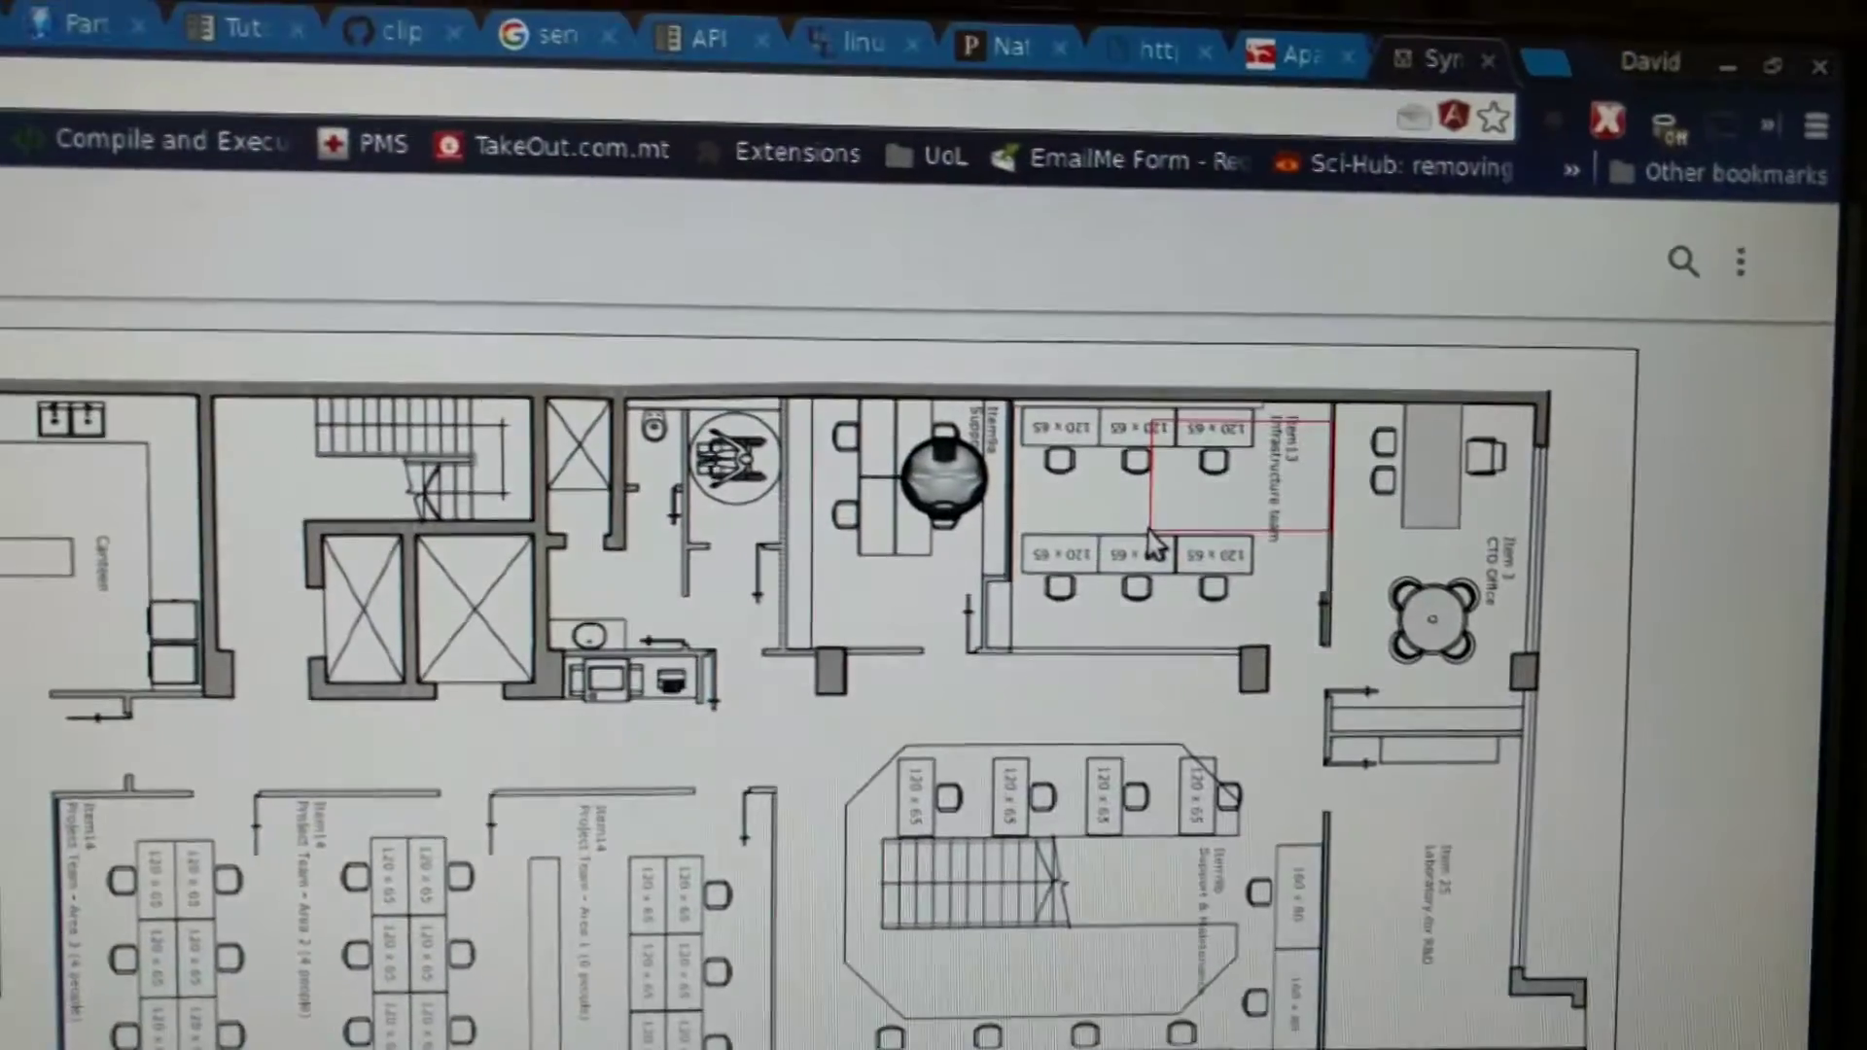